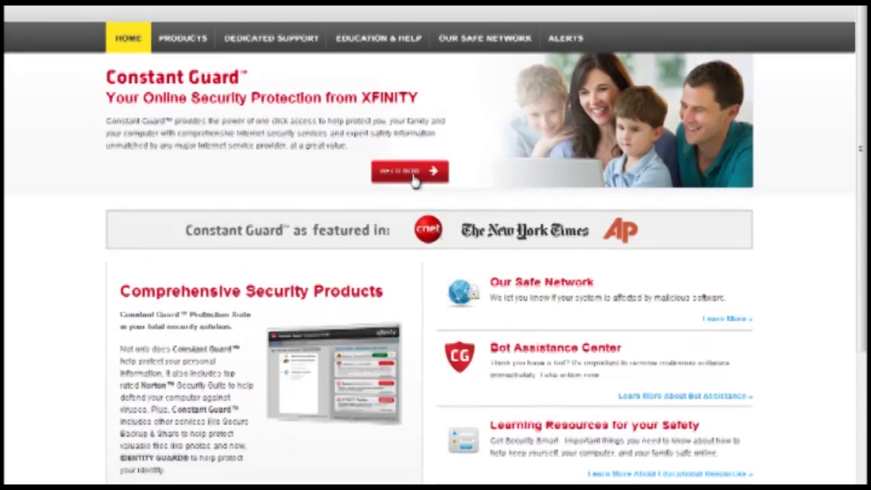
- Open the Constant Guard Protection Suite page from the home page's Get it now button
left_click(412, 174)
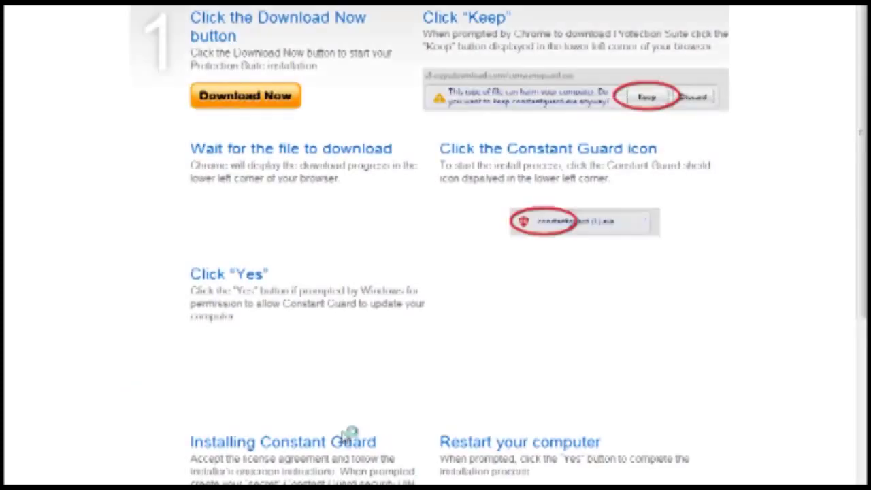
- Look over the numbered installation steps, then download and launch the Protection Suite setup
scroll(545, 258, "down", 5)
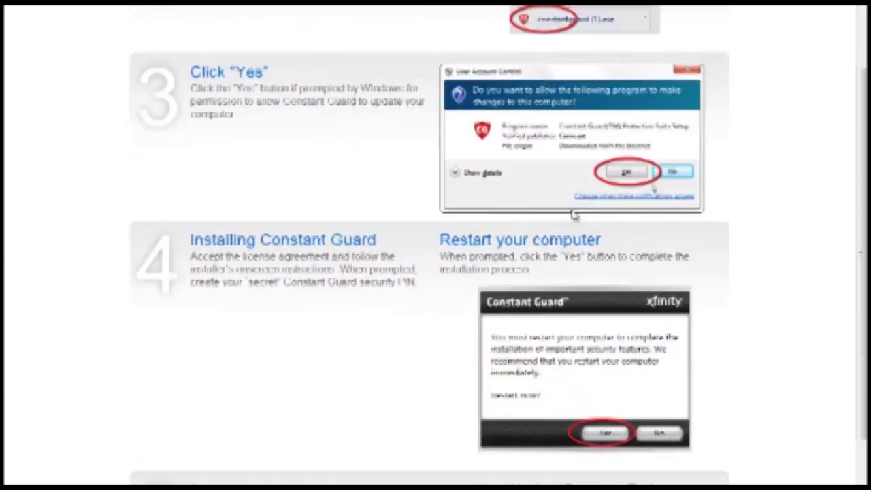
scroll(548, 218, "up", 5)
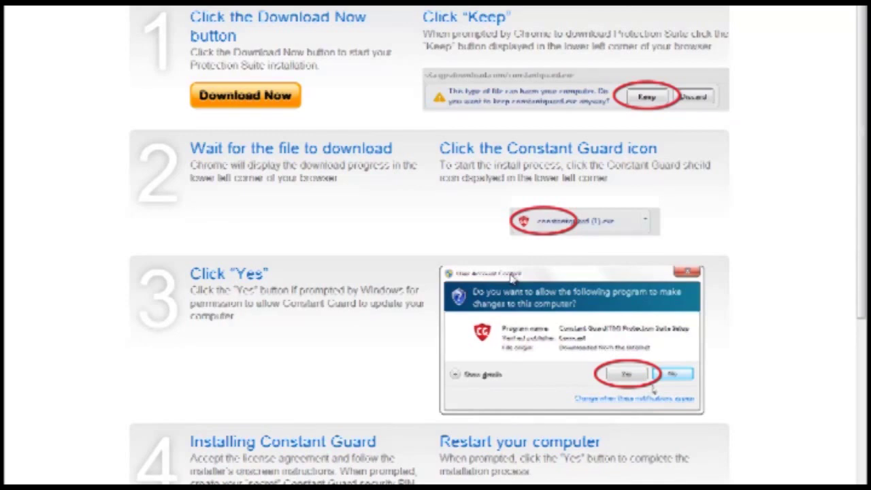
scroll(510, 284, "down", 5)
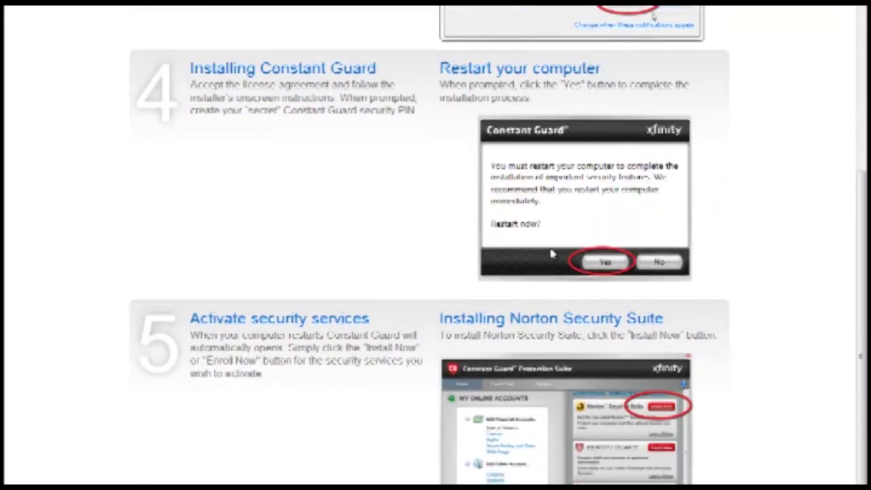
scroll(524, 235, "up", 5)
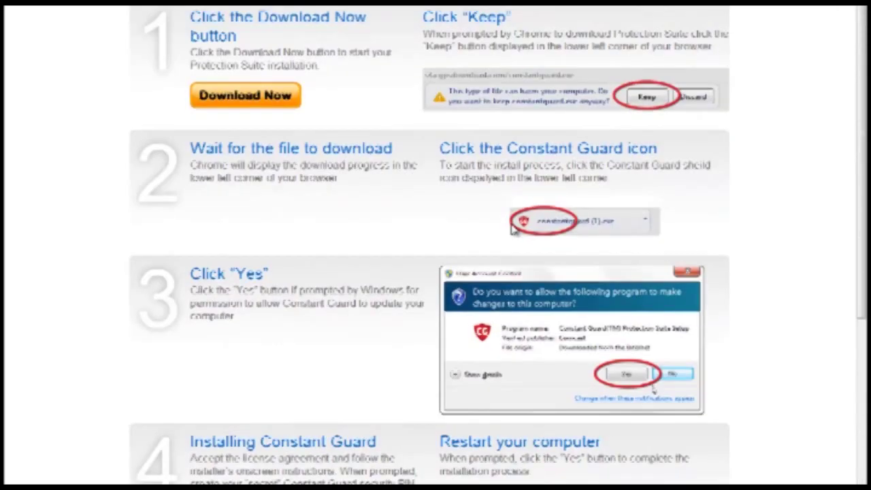
left_click(281, 99)
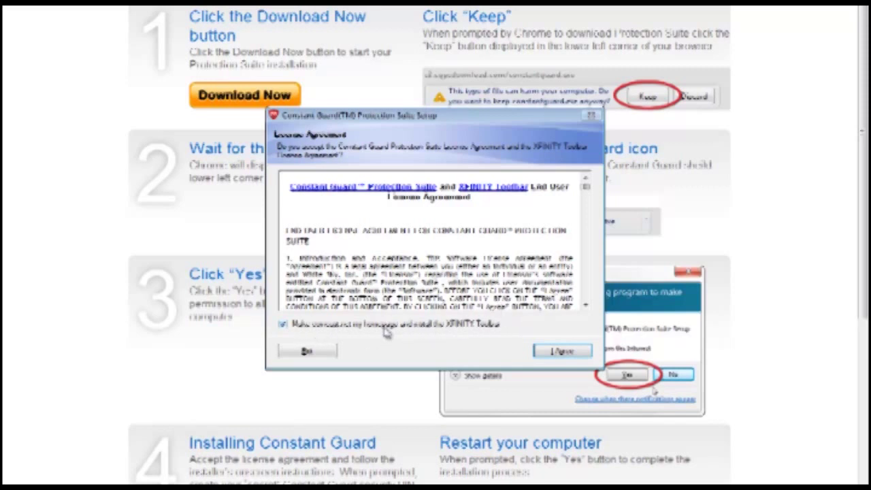
- Decline the homepage change and XFINITY Toolbar, accept the license, and install to the default folder
left_click(341, 329)
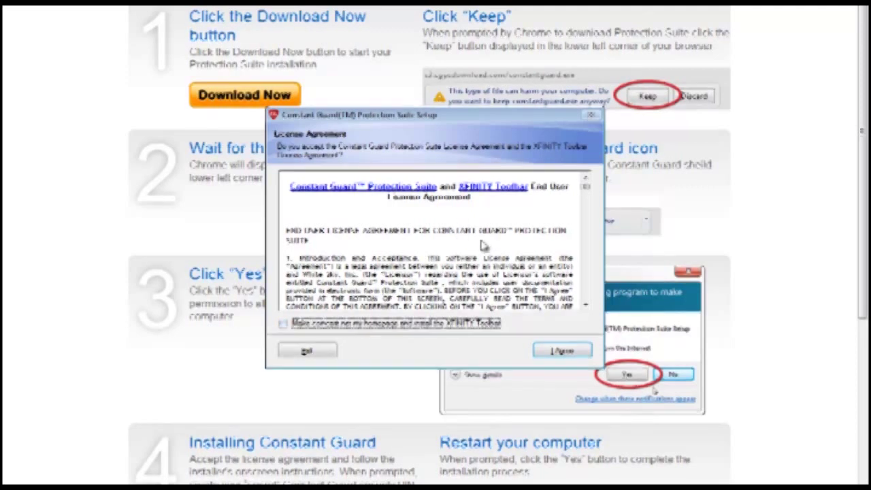
left_click(554, 351)
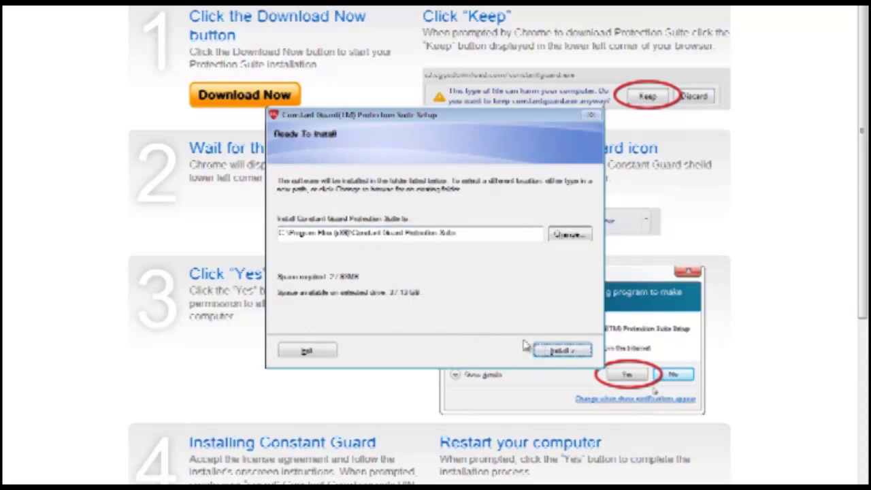
left_click(561, 351)
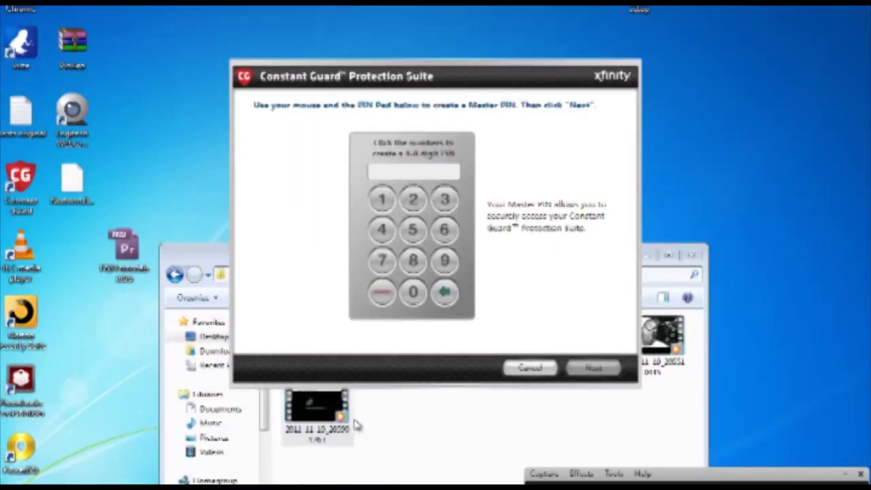
- Enter a new Master PIN on the PIN pad and submit it
left_click_drag(518, 86, 541, 49)
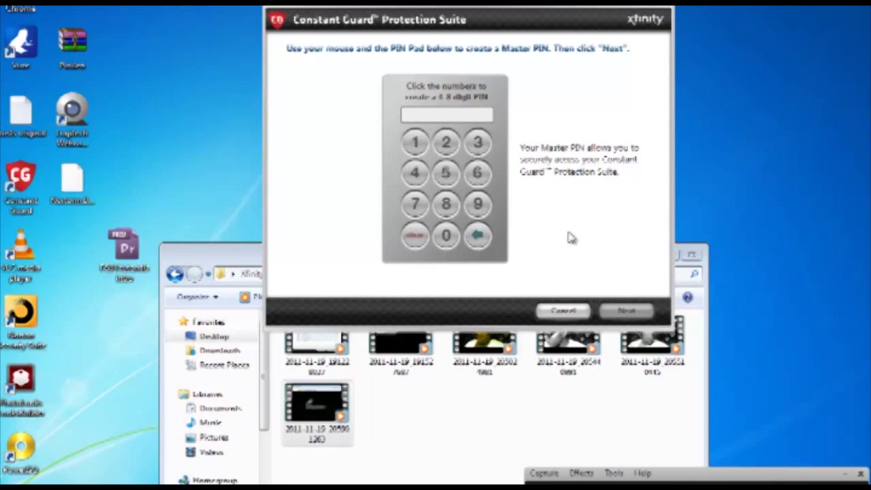
left_click(415, 141)
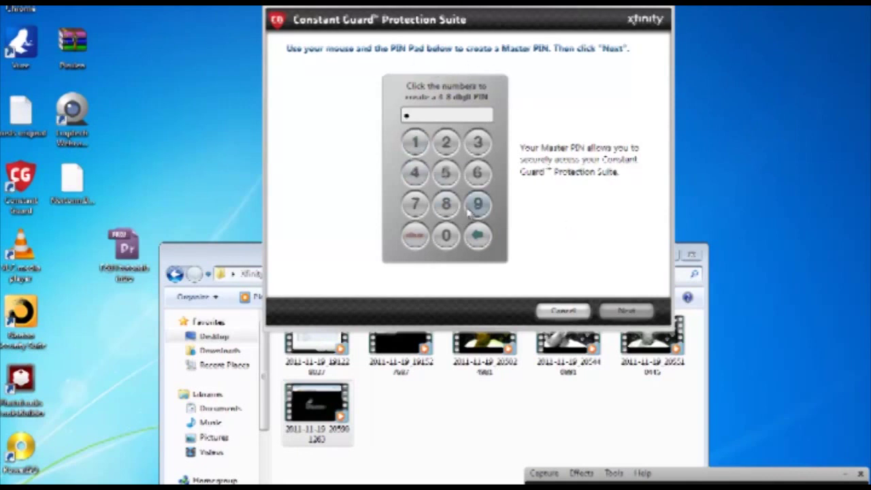
left_click(415, 204)
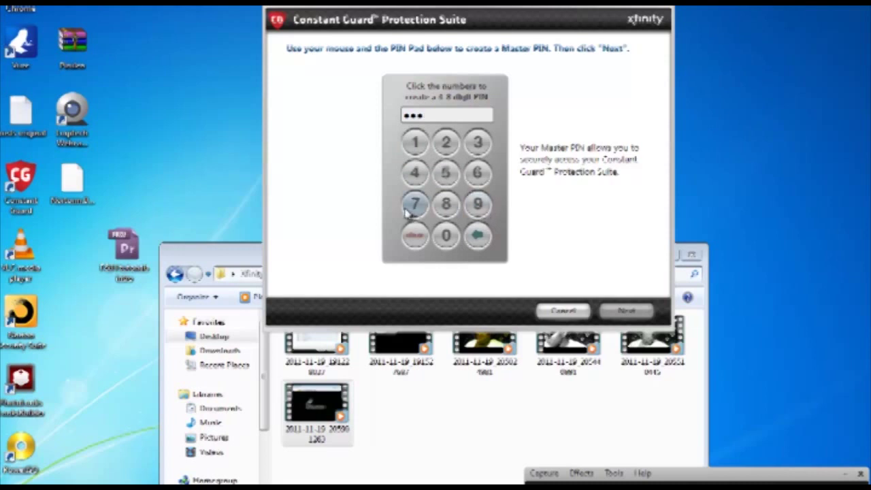
left_click(415, 173)
left_click(626, 311)
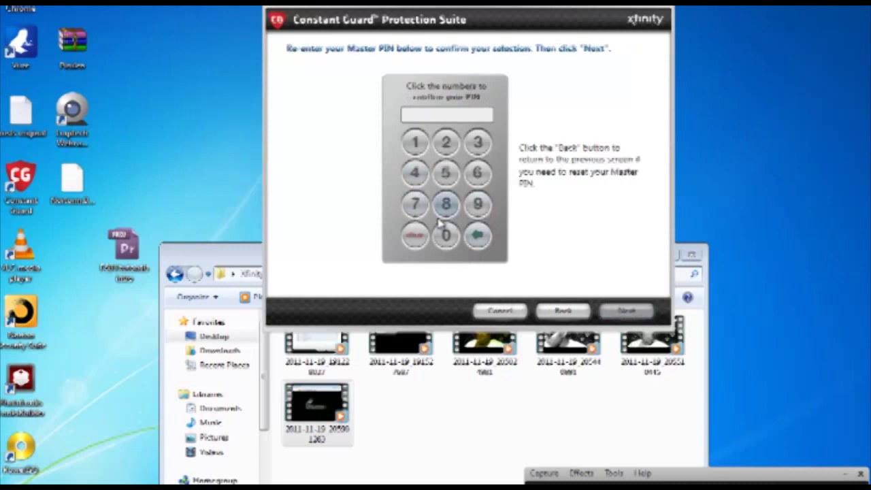
- Re-enter the Master PIN to confirm it and continue setup
left_click(416, 142)
left_click(478, 204)
left_click(416, 204)
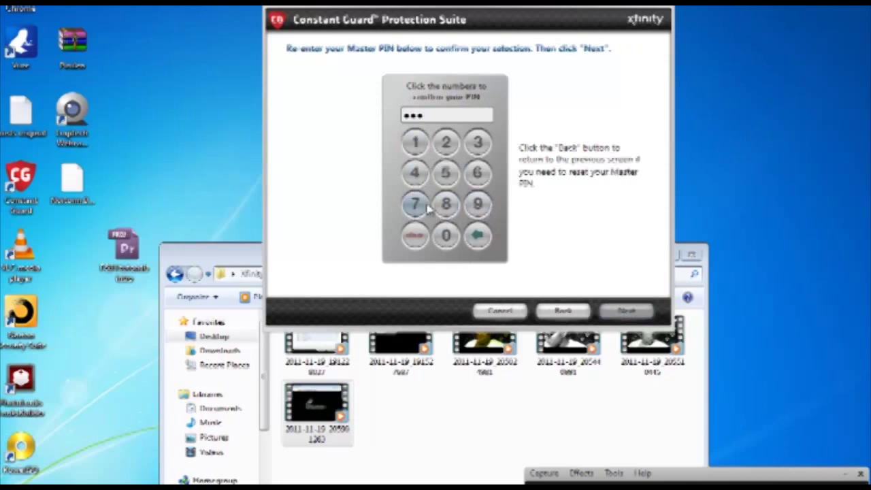
left_click(415, 204)
left_click(626, 311)
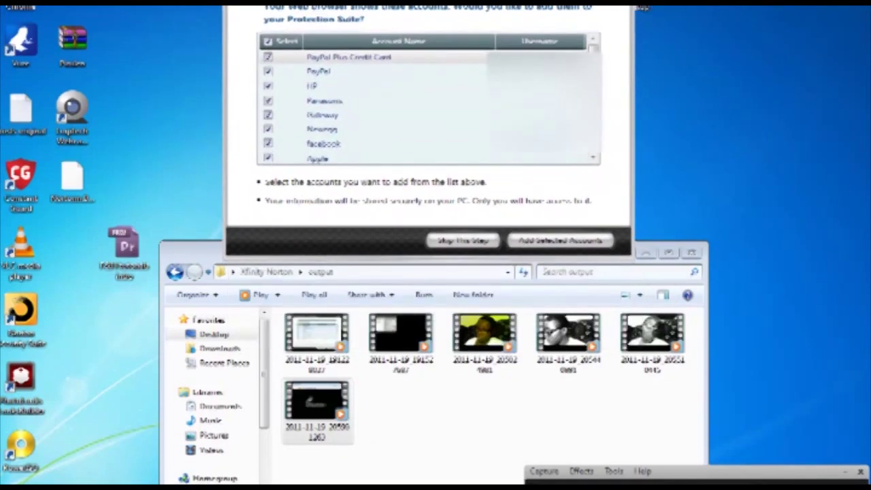
- Review the browser's saved web accounts and skip importing them
left_click(374, 115)
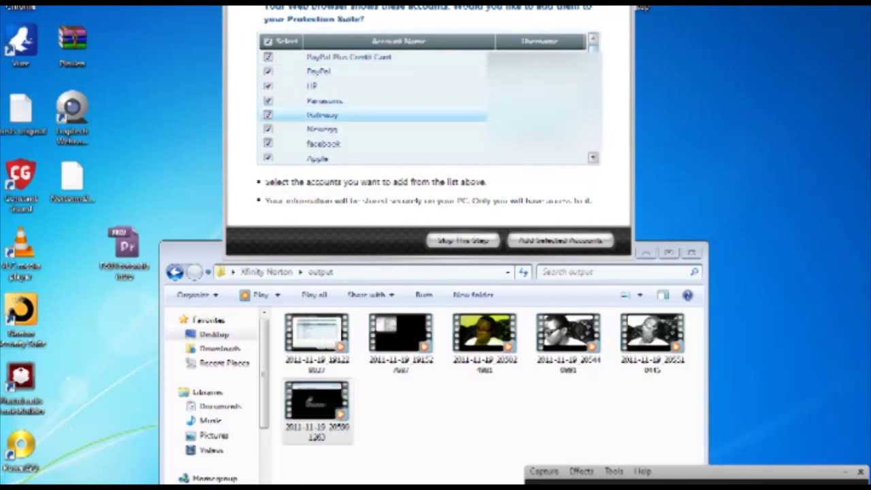
scroll(597, 100, "down", 1)
scroll(592, 74, "up", 1)
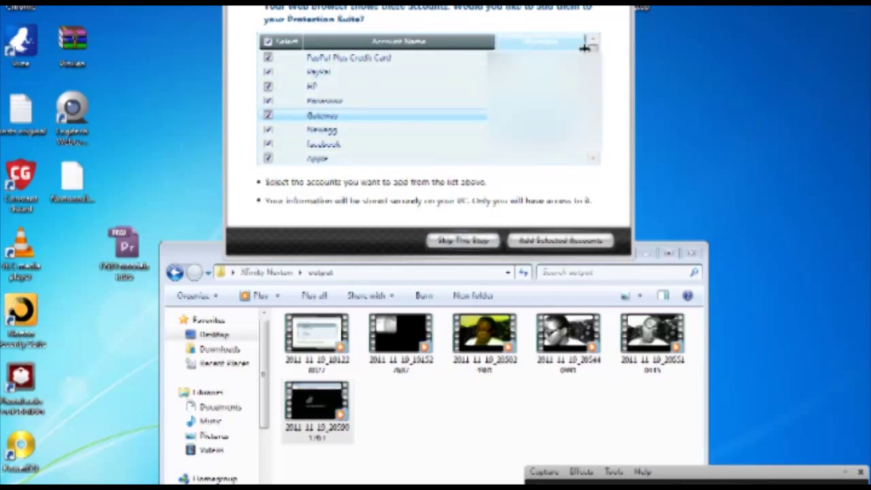
scroll(582, 155, "down", 1)
scroll(582, 155, "up", 1)
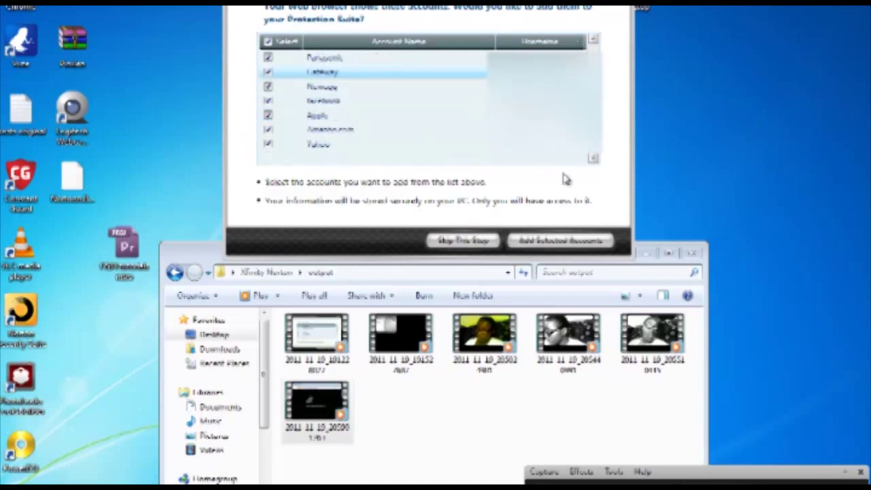
scroll(565, 42, "down", 1)
scroll(575, 122, "up", 1)
scroll(562, 136, "down", 1)
scroll(575, 172, "up", 1)
scroll(582, 31, "down", 1)
scroll(531, 296, "up", 1)
scroll(557, 247, "down", 1)
scroll(558, 153, "up", 1)
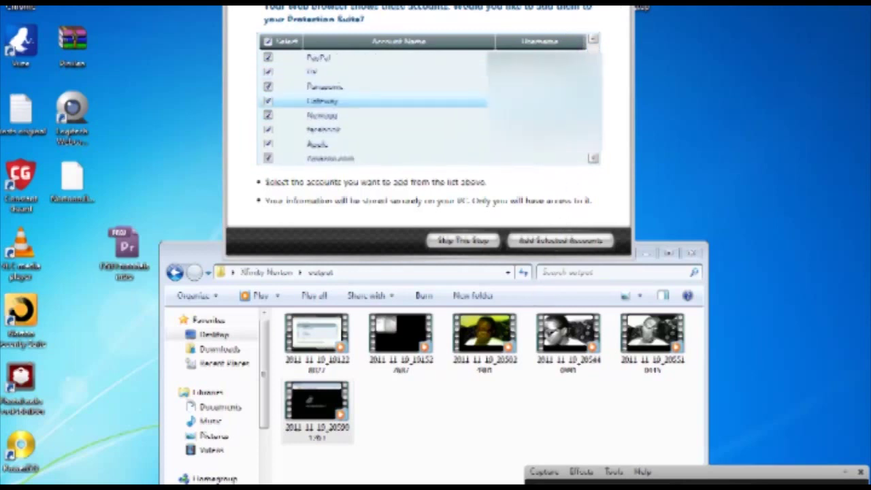
scroll(572, 136, "down", 1)
scroll(531, 251, "up", 1)
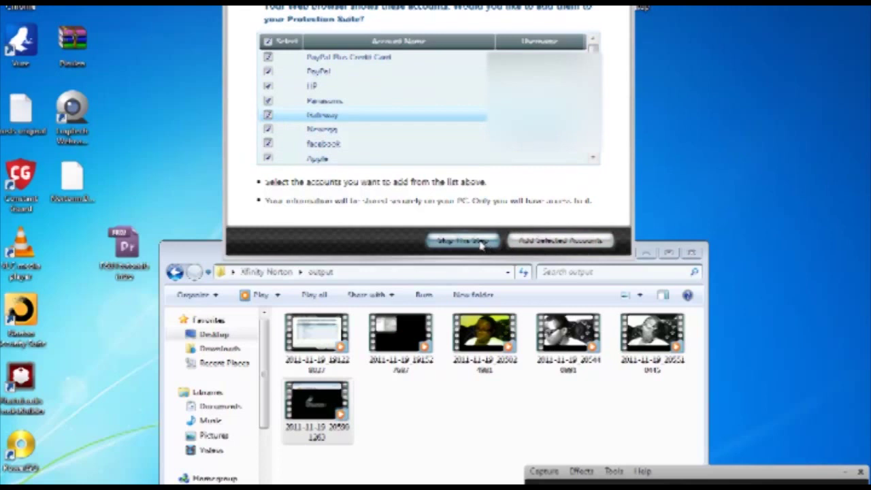
scroll(592, 102, "down", 2)
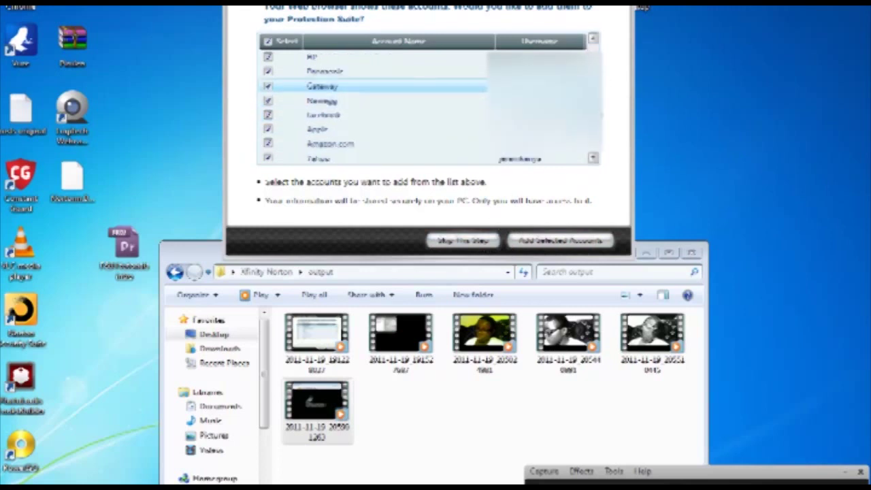
scroll(429, 102, "up", 1)
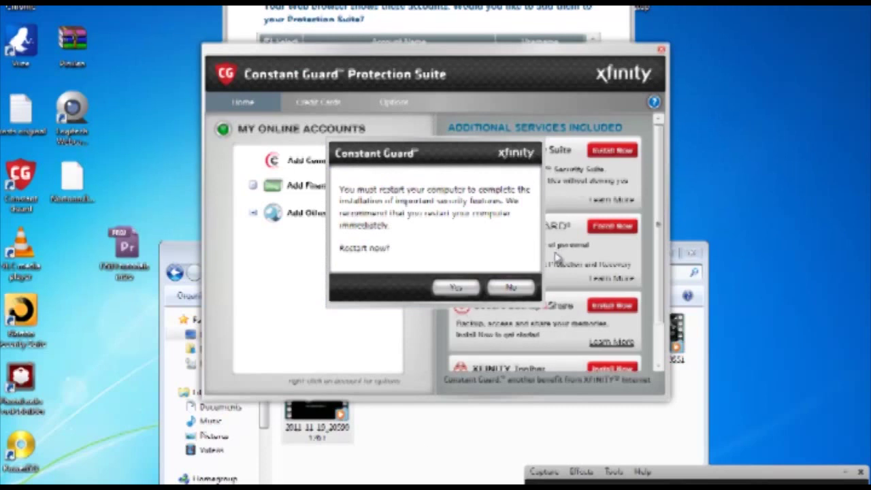
- Decline the restart and dismiss the additional services and Add Financial Account help tips
left_click(512, 288)
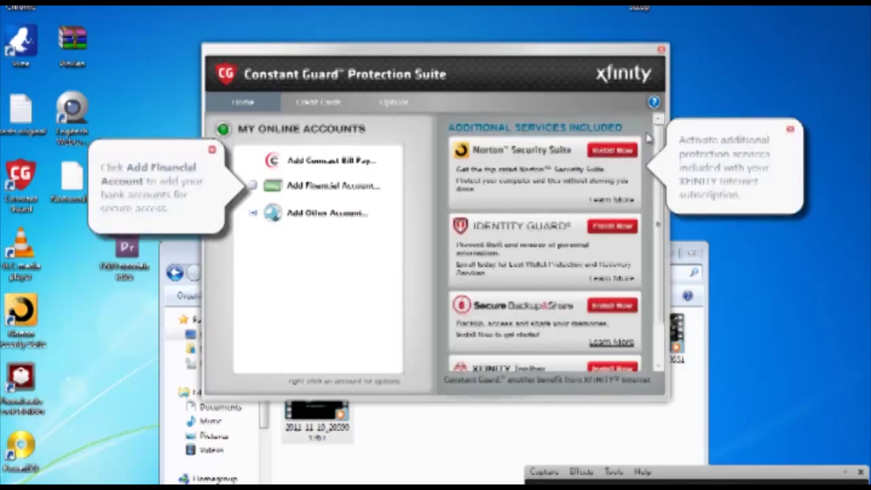
left_click(792, 132)
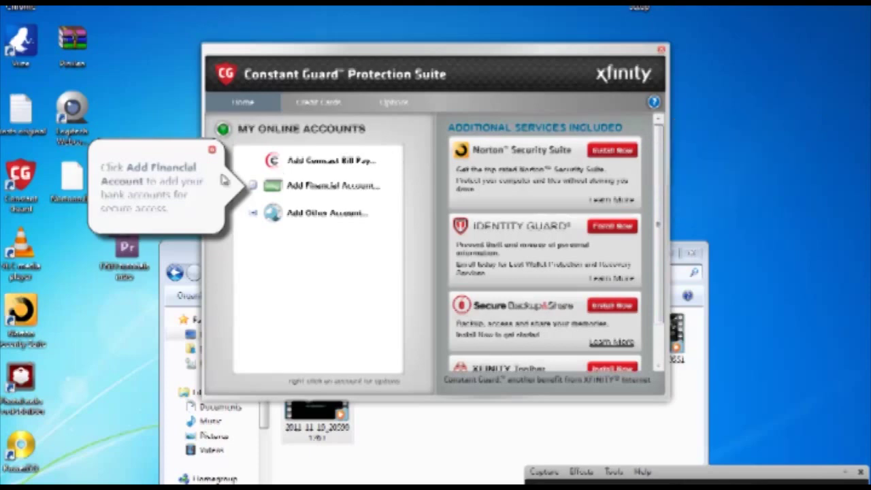
left_click(213, 150)
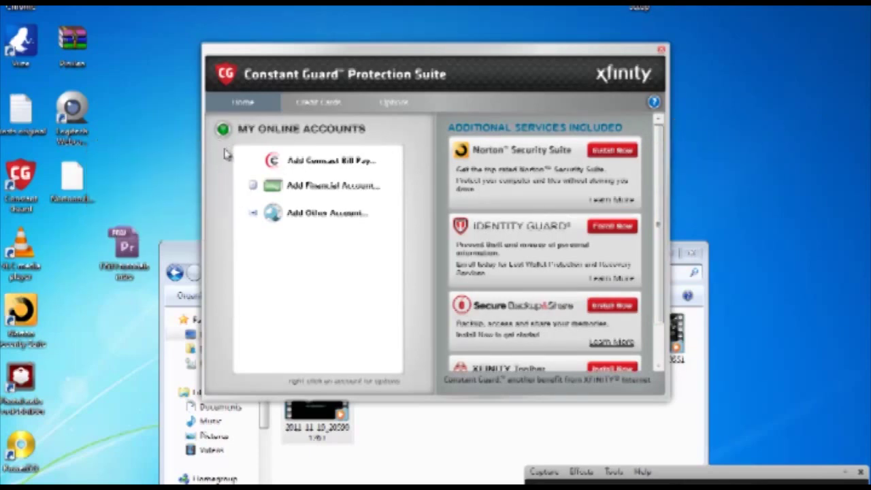
- Move the suite window up, view Options, and return to the Home dashboard
left_click_drag(351, 49, 322, 96)
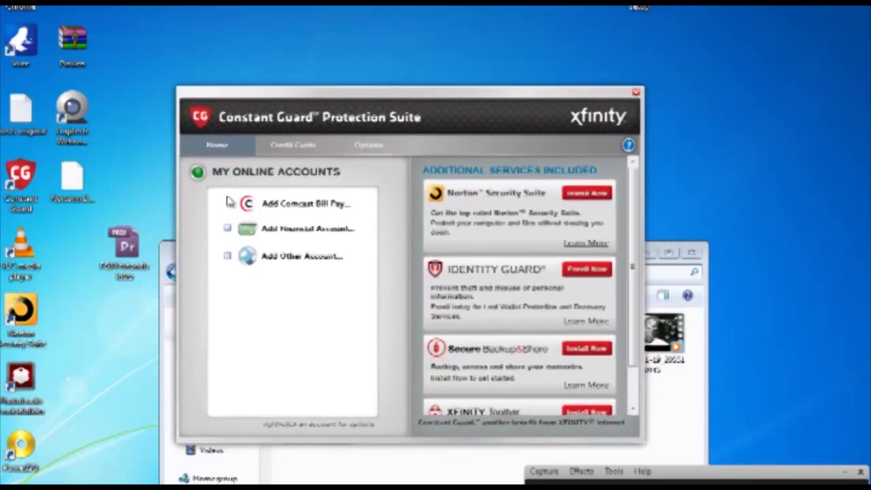
left_click(364, 145)
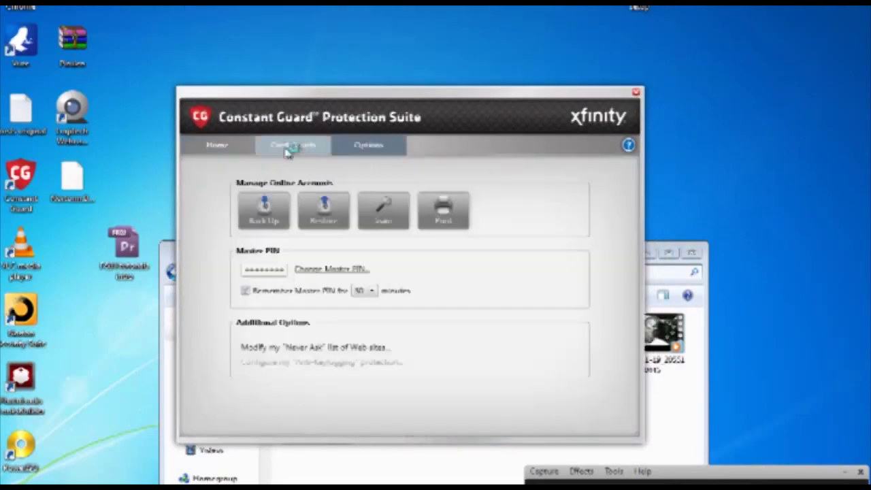
left_click(236, 149)
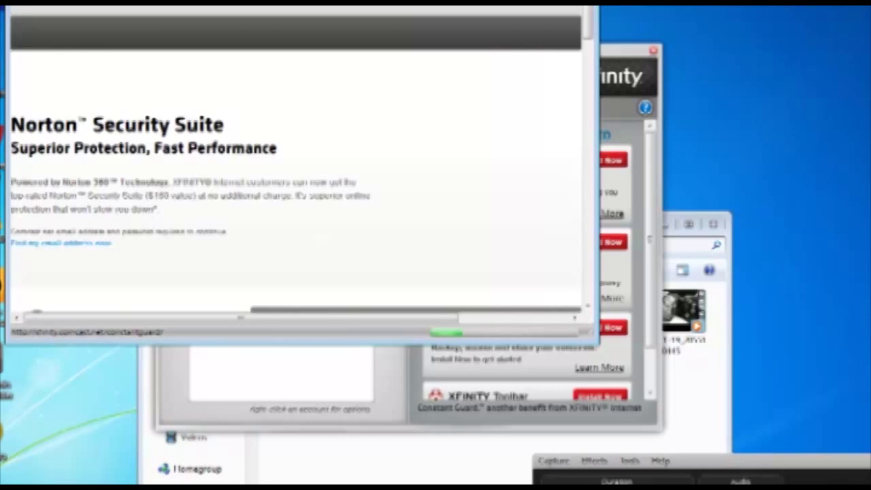
- Review the Features & Benefits list, including 2GB online backup storage, and request Norton Security Suite
left_click_drag(293, 9, 442, 9)
scroll(679, 121, "down", 5)
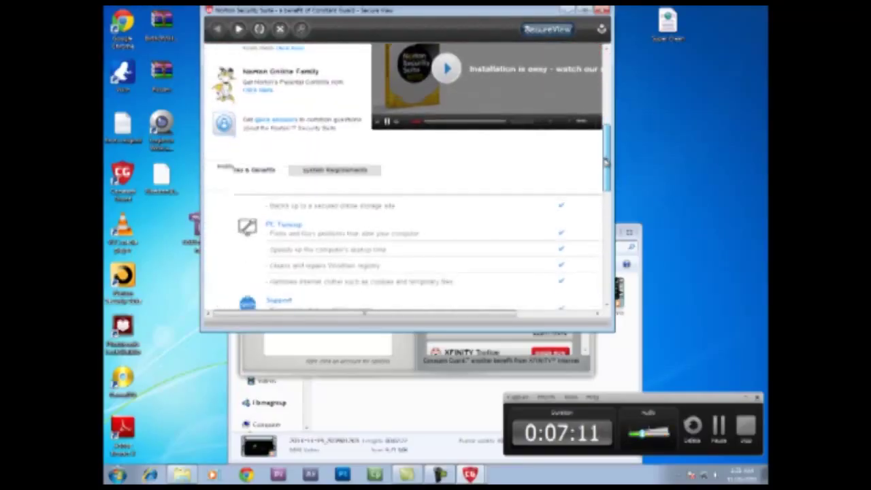
left_click_drag(605, 161, 601, 180)
scroll(537, 162, "up", 2)
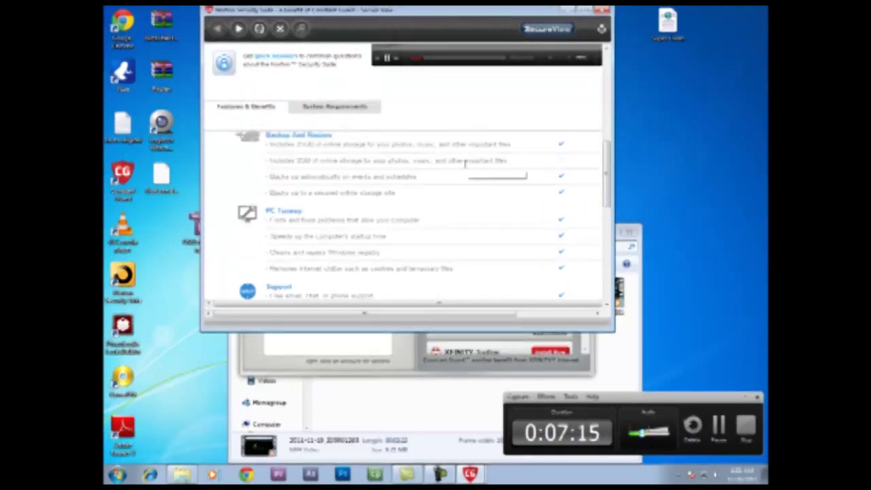
scroll(465, 164, "up", 1)
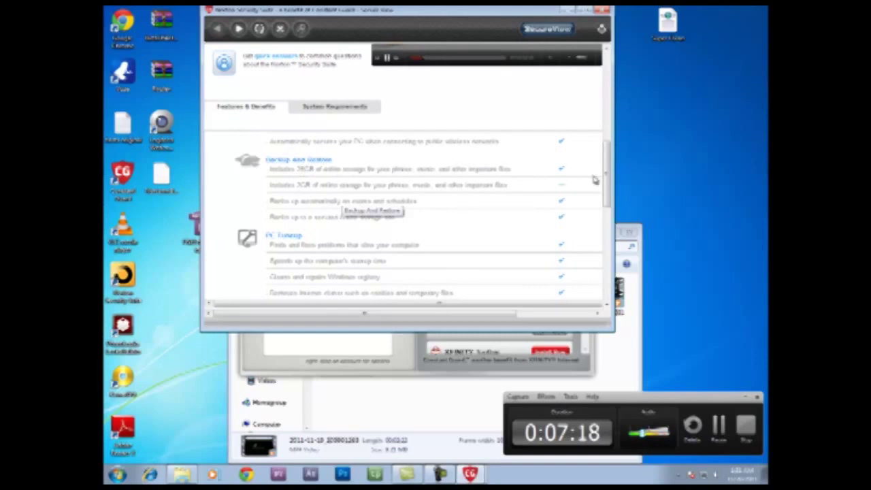
left_click_drag(391, 168, 526, 189)
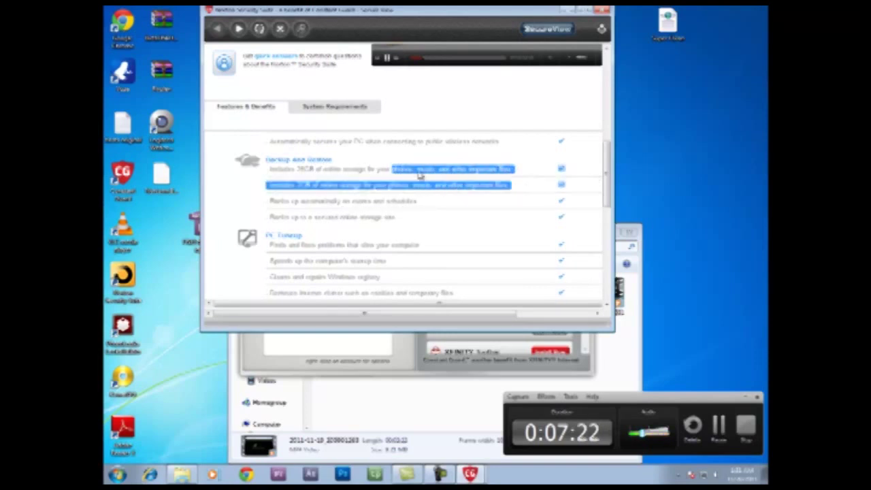
left_click(313, 182)
mouse_move(308, 169)
left_mouse_down()
mouse_move(302, 158)
mouse_move(309, 170)
mouse_move(299, 168)
mouse_move(325, 169)
mouse_move(317, 169)
left_mouse_up()
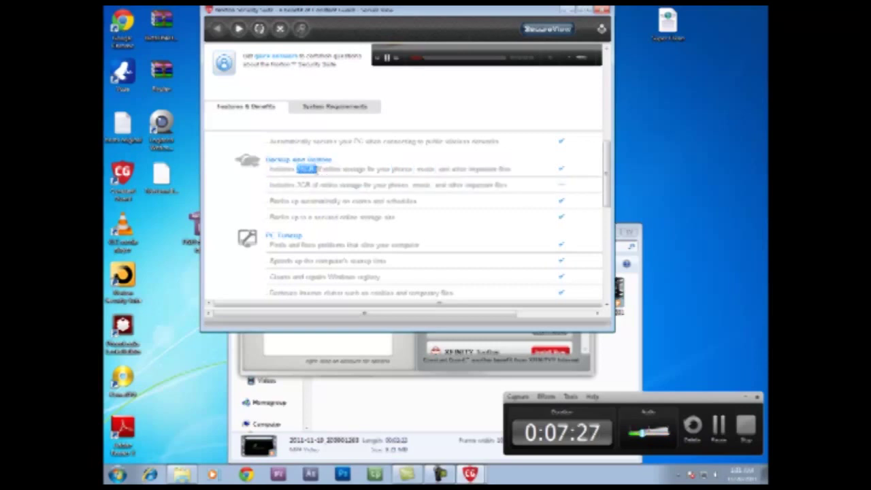
scroll(607, 170, "up", 10)
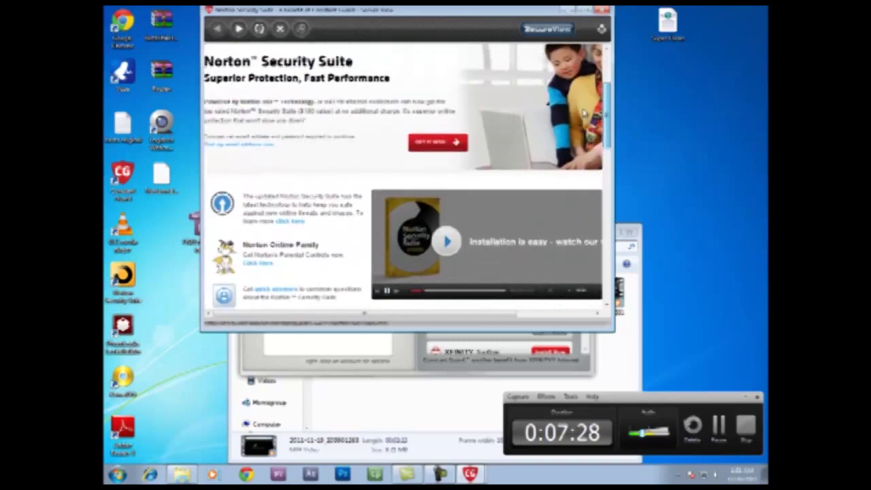
scroll(439, 167, "up", 3)
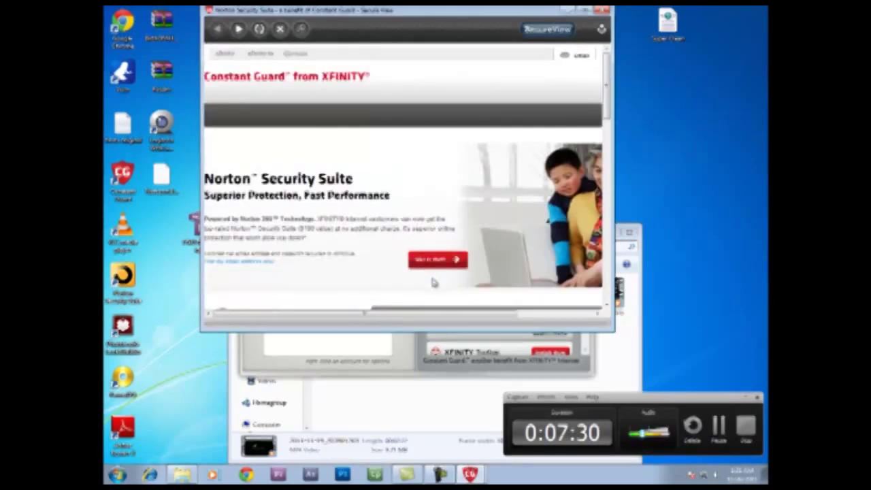
left_click(432, 266)
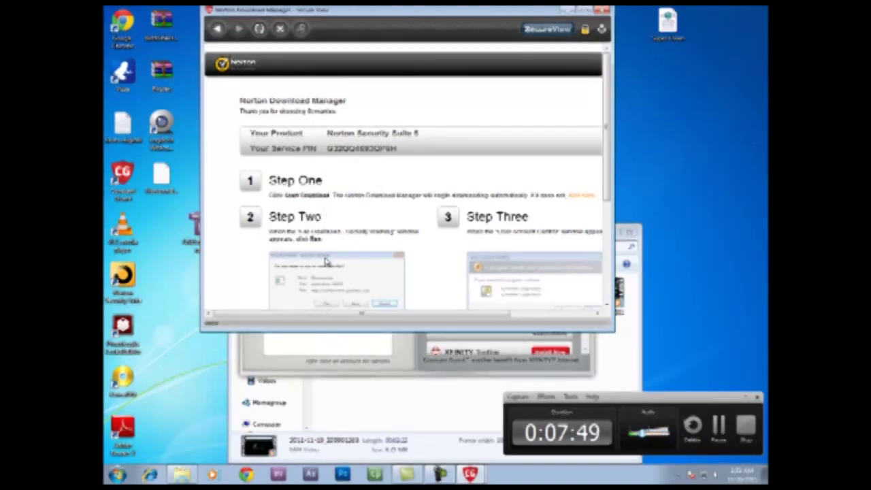
- Check the Service PIN and install steps, then start the Norton Download Manager download
left_click_drag(397, 149, 331, 150)
left_click(350, 155)
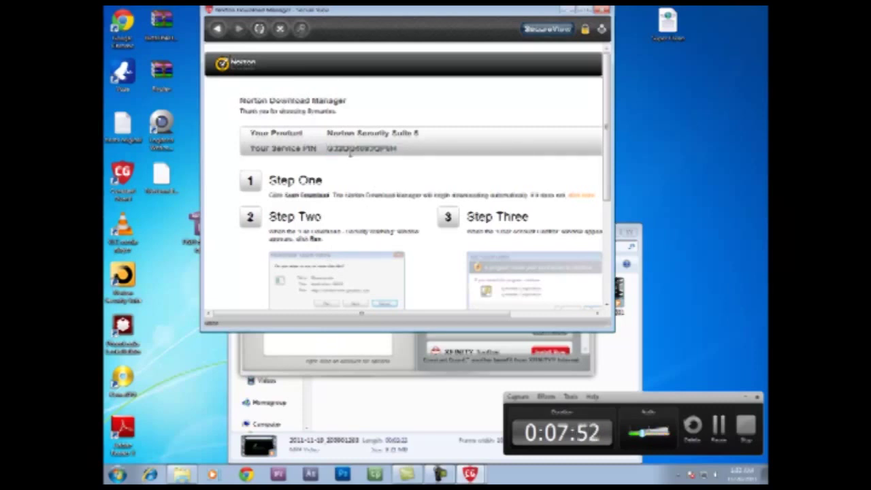
scroll(350, 154, "down", 2)
scroll(352, 157, "down", 2)
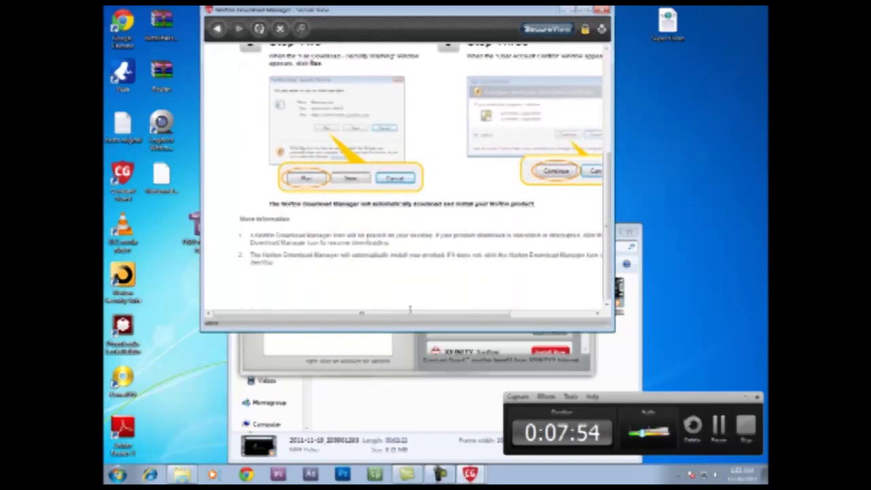
left_click_drag(466, 314, 508, 310)
scroll(413, 241, "up", 4)
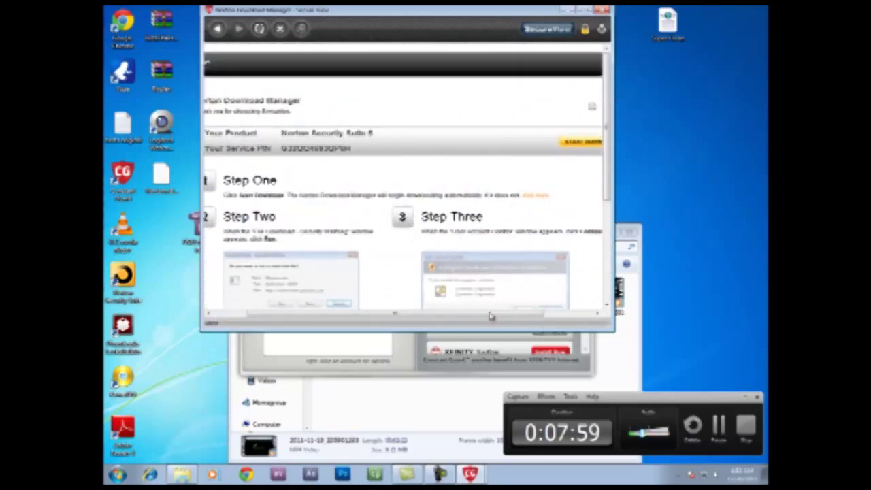
left_click_drag(488, 317, 572, 301)
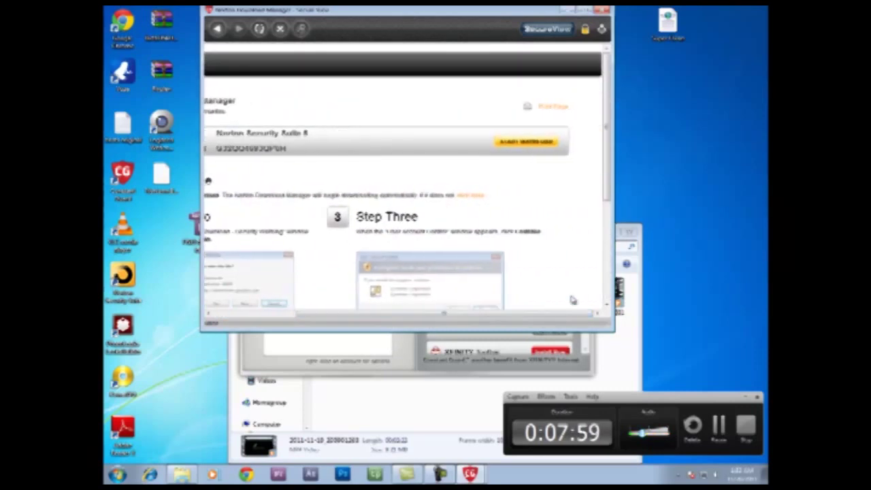
left_click(523, 143)
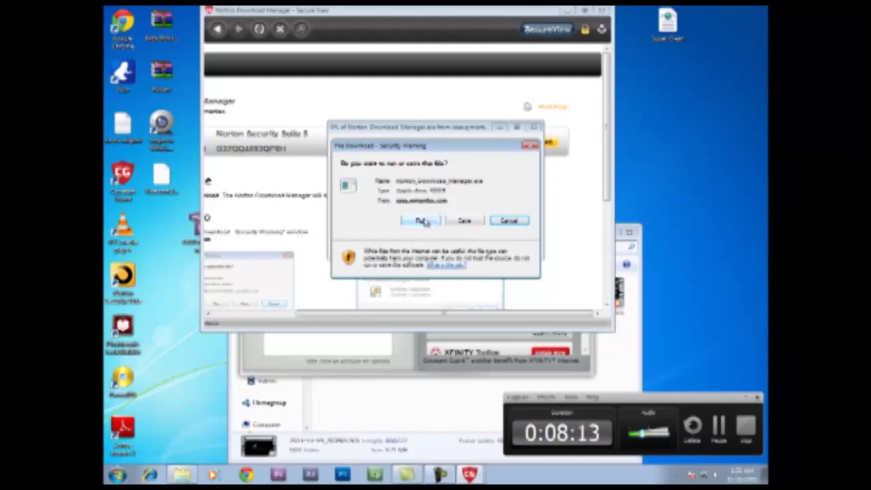
- Run Norton_Download_Manager.exe through both security warnings and reposition its progress window
left_click(422, 221)
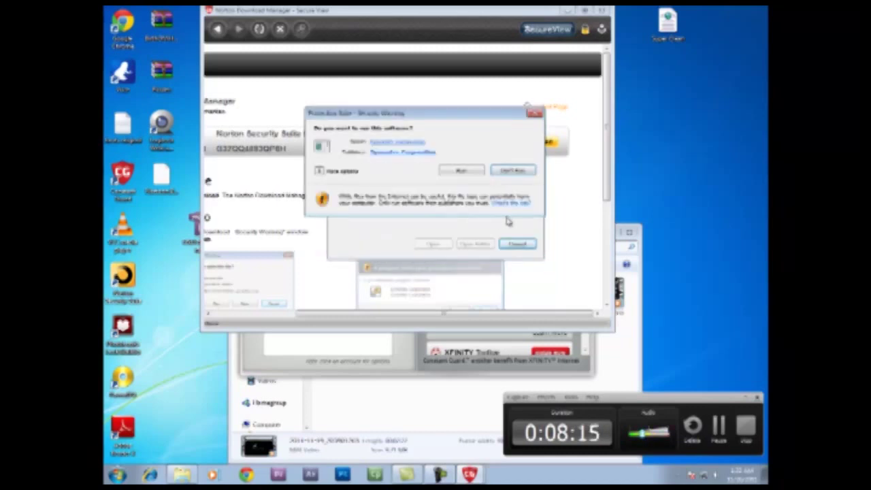
left_click(461, 172)
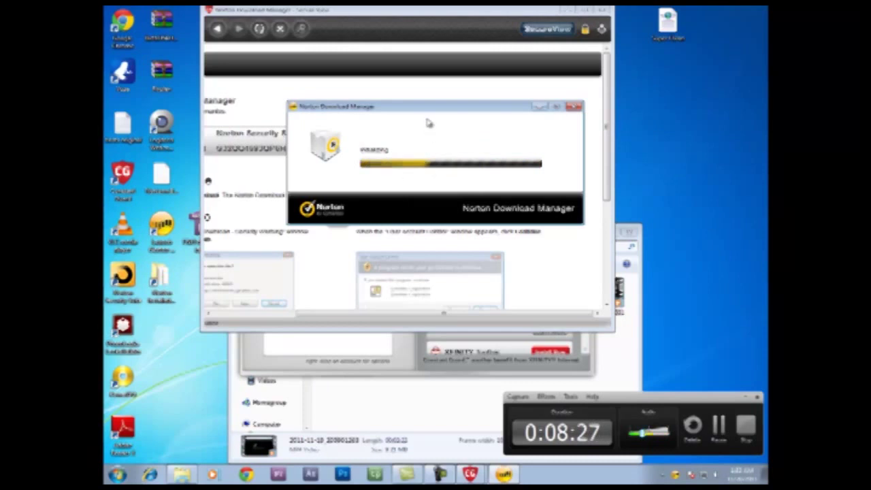
left_click_drag(429, 108, 417, 134)
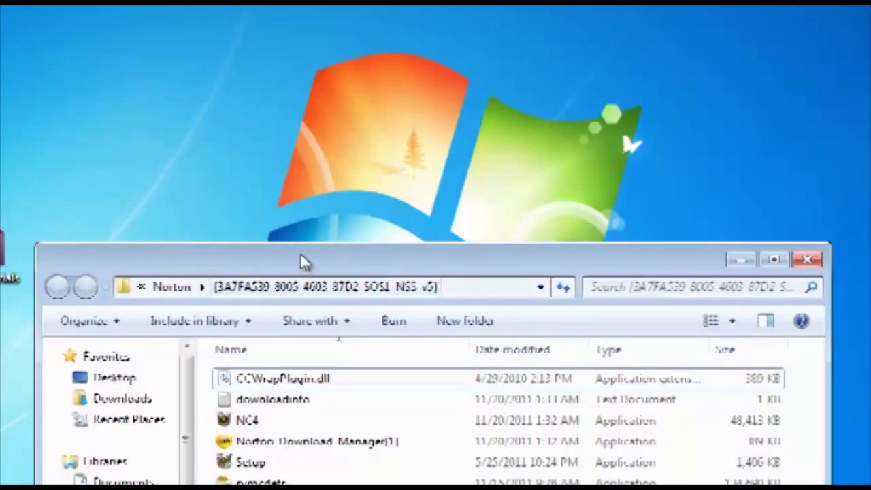
- Launch the Setup file in the Norton download folder to install Norton Security Suite
left_click_drag(301, 258, 336, 14)
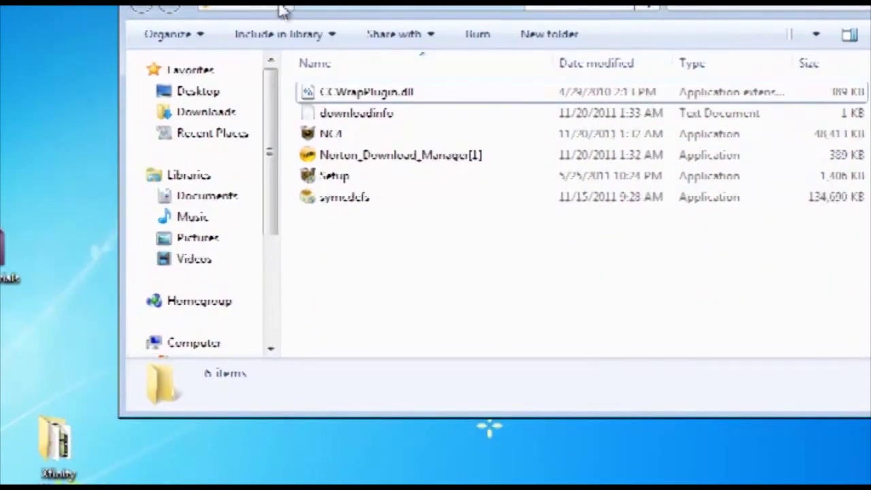
double_click(367, 181)
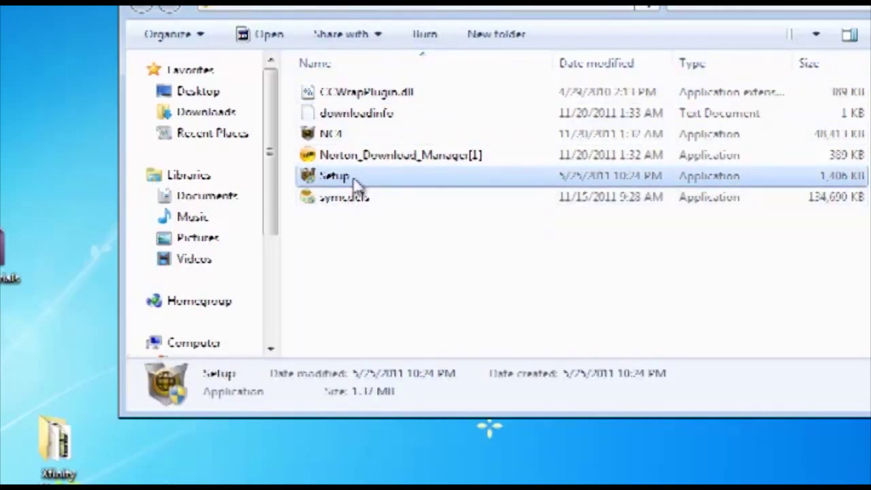
double_click(359, 180)
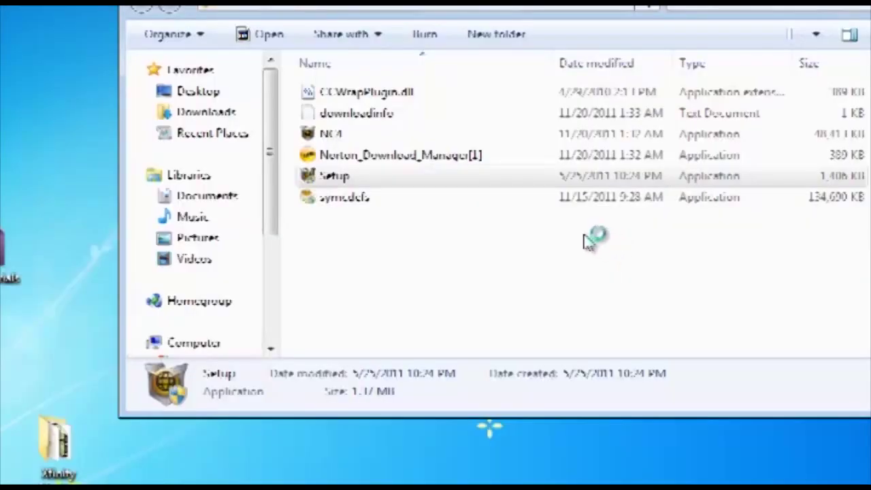
left_click(476, 179)
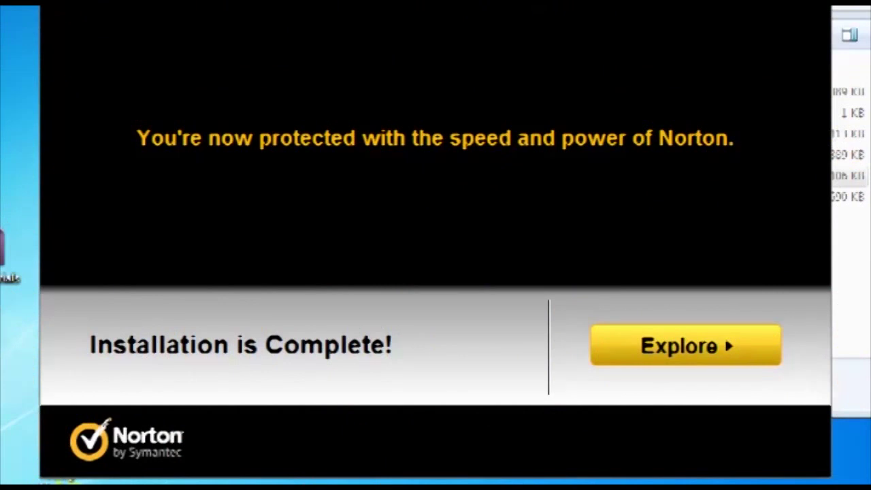
- Explore the newly installed Norton suite and activate its service with Activate Now
left_click(725, 337)
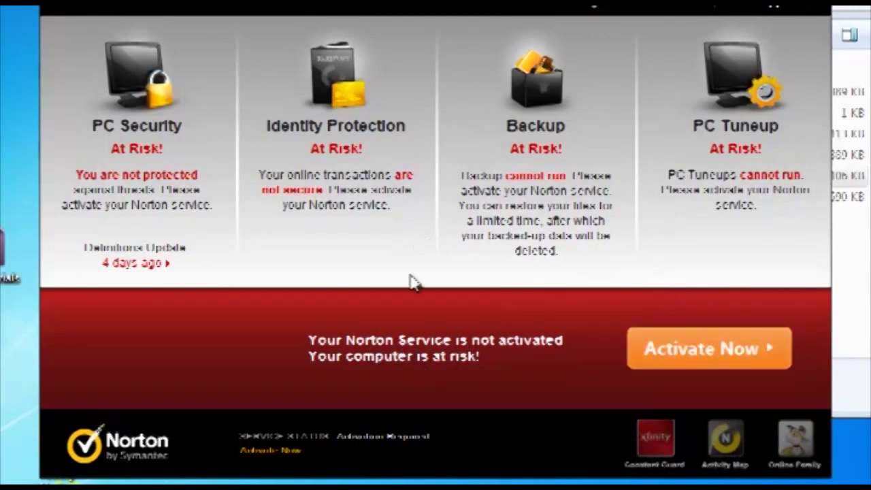
left_click(671, 360)
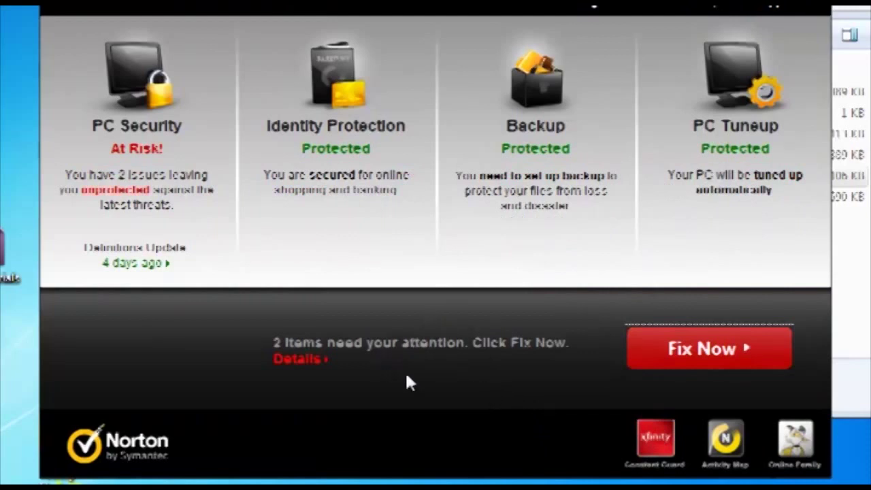
mouse_move(116, 196)
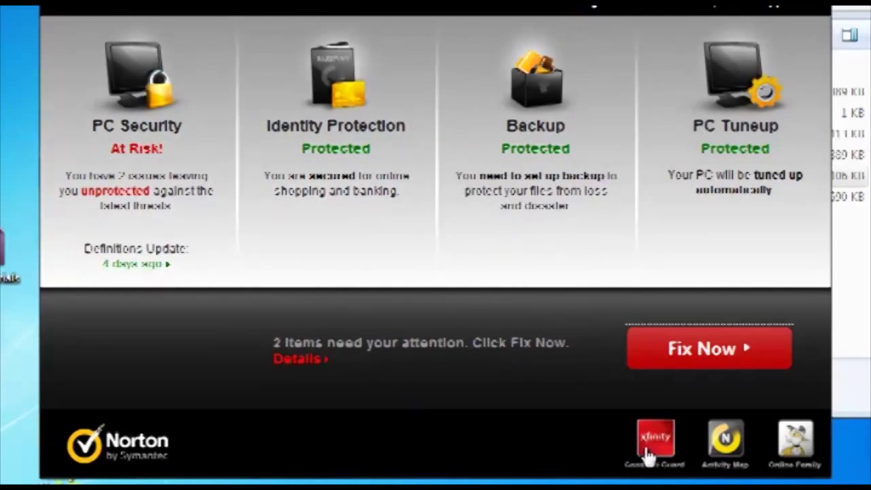
- Show the Constant Guard from XFINITY panel and confirm PC Security, Identity Protection, Backup and PC Tuneup read Protected
left_click(653, 449)
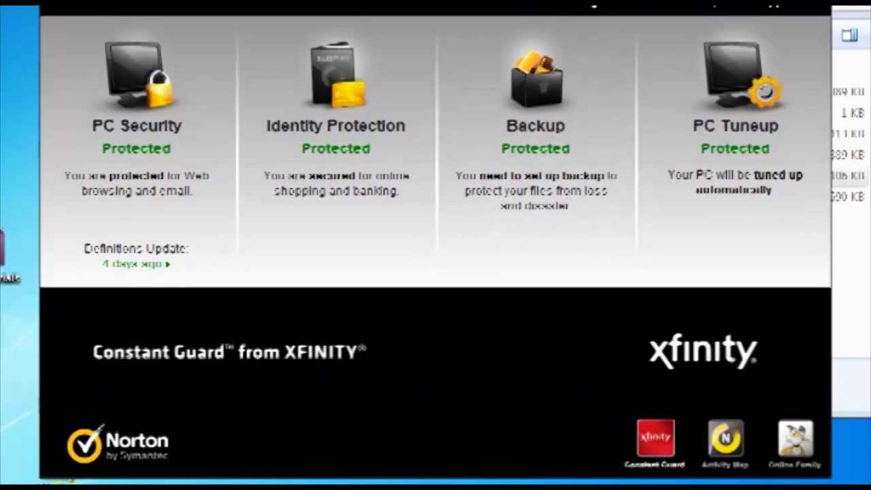
mouse_move(825, 240)
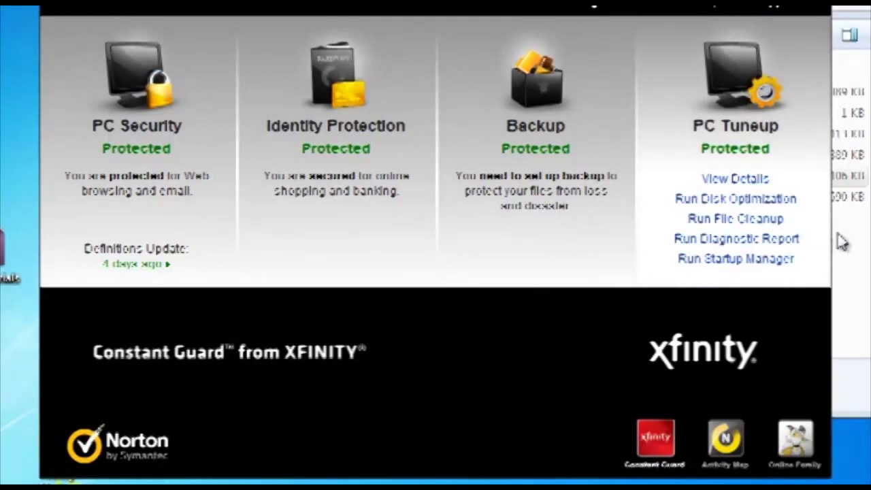
mouse_move(562, 297)
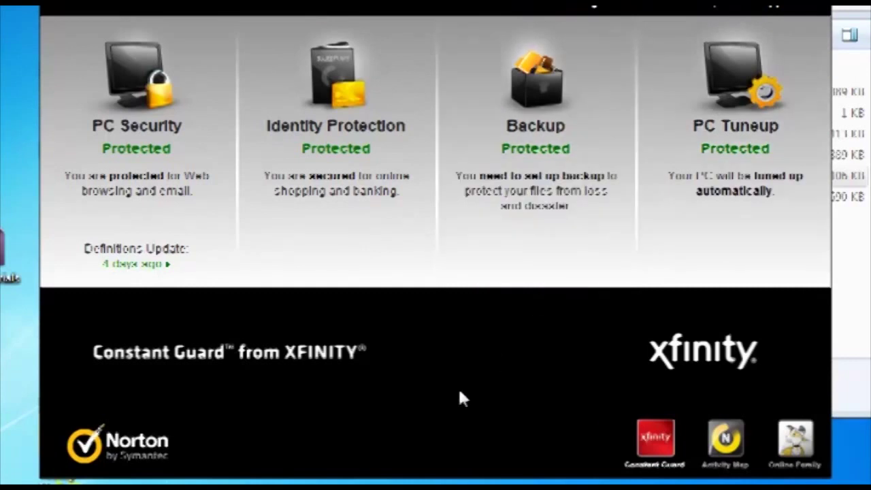